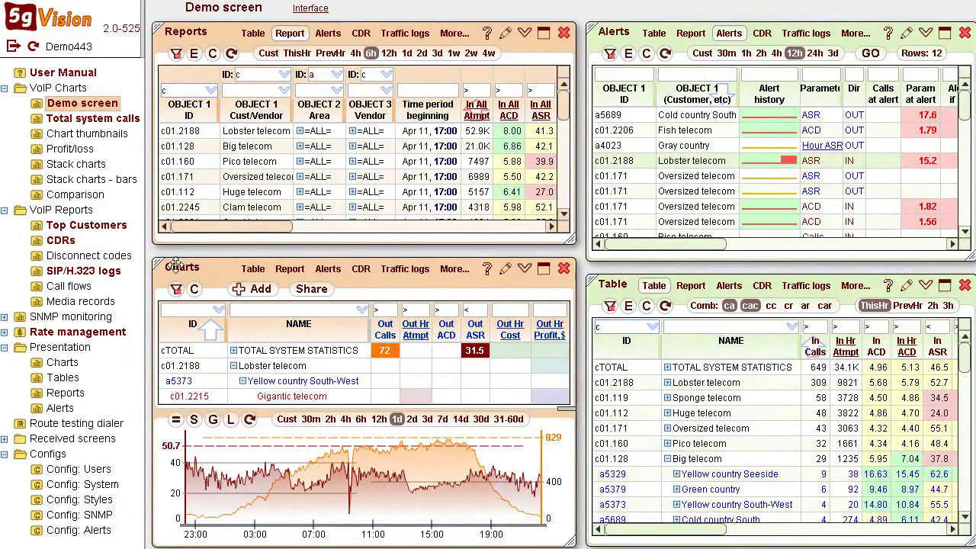
# Step: Move the Charts panel above the Reports panel and plot Out Hr Profit,$ for TOTAL SYSTEM STATISTICS
pyautogui.moveTo(175, 263); pyautogui.dragTo(353, 135)
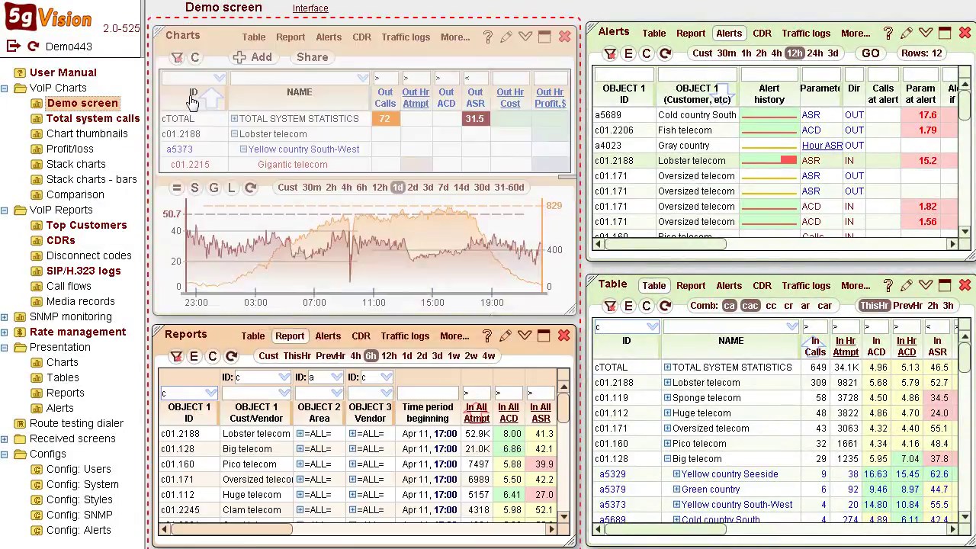
pyautogui.click(545, 116)
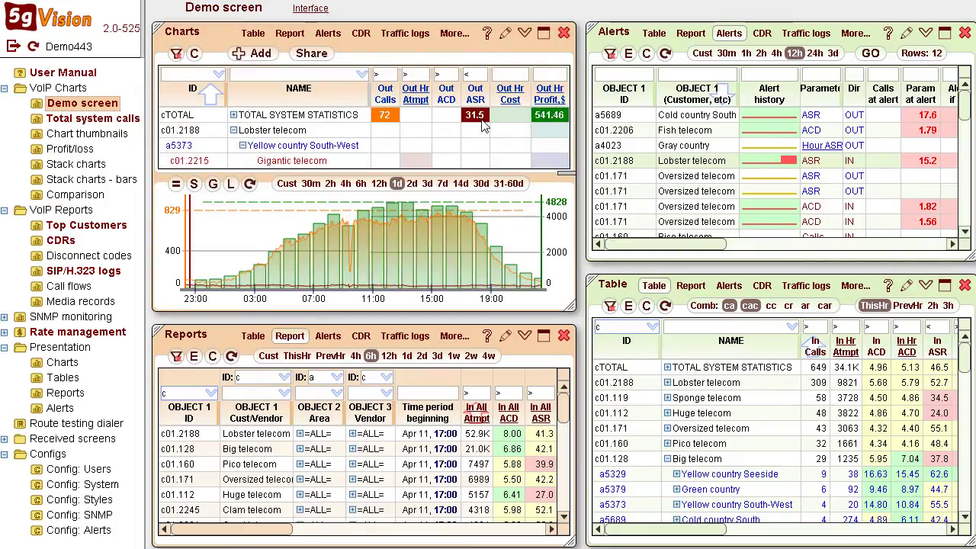
pyautogui.moveTo(22, 89); pyautogui.dragTo(13, 320)
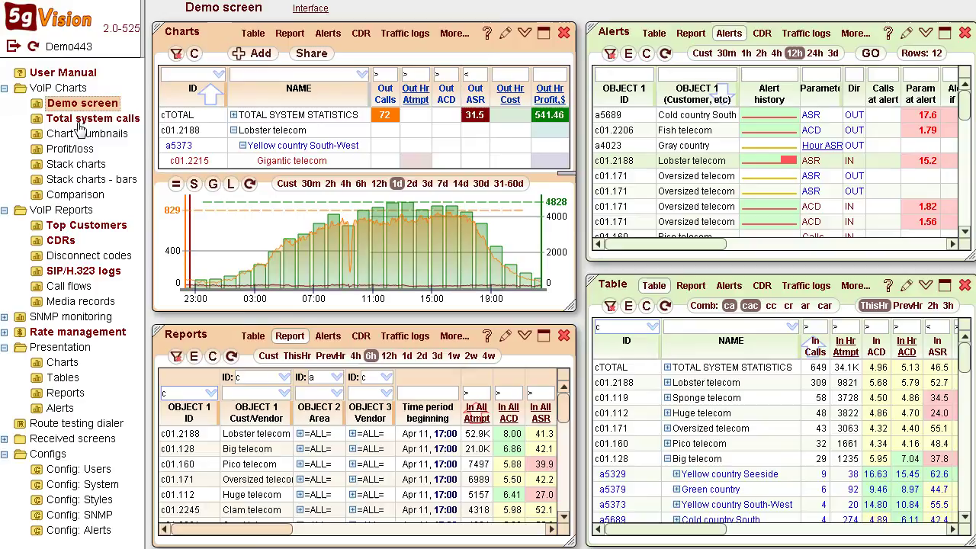
# Step: Move the Alerts panel below the Table panel, keeping Charts above Reports
pyautogui.moveTo(601, 33); pyautogui.dragTo(601, 307)
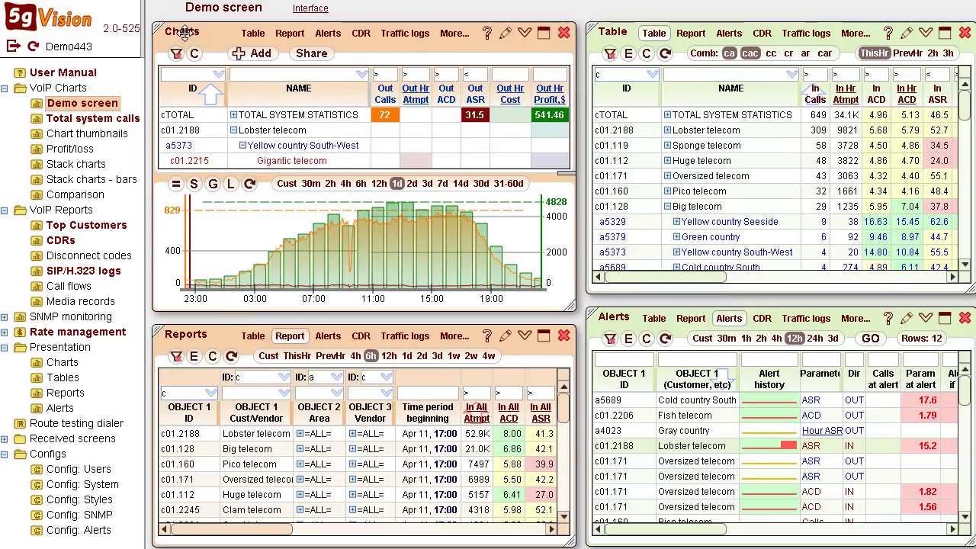
pyautogui.moveTo(183, 32)
pyautogui.mouseDown()
pyautogui.moveTo(202, 26)
pyautogui.moveTo(184, 32)
pyautogui.mouseUp()
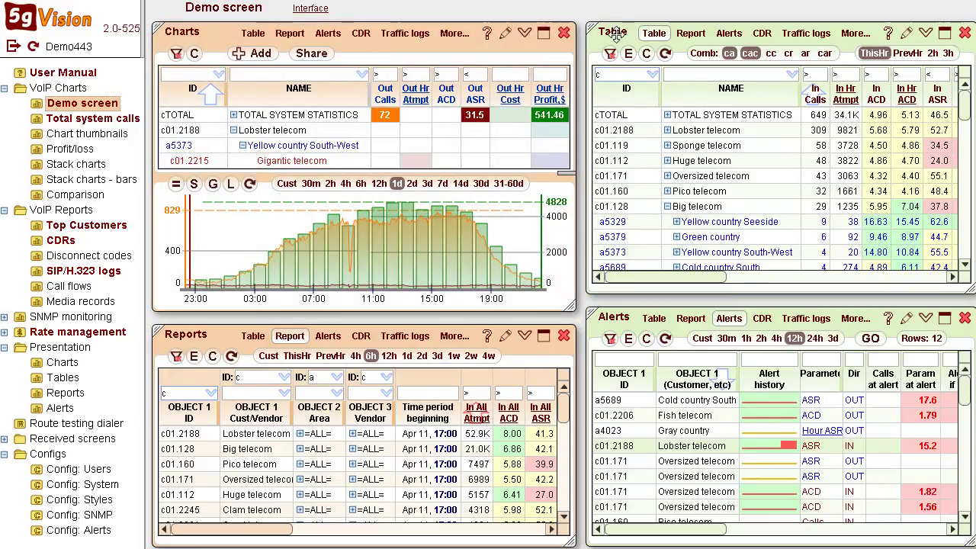
pyautogui.moveTo(617, 32)
pyautogui.mouseDown()
pyautogui.moveTo(629, 28)
pyautogui.moveTo(618, 32)
pyautogui.mouseUp()
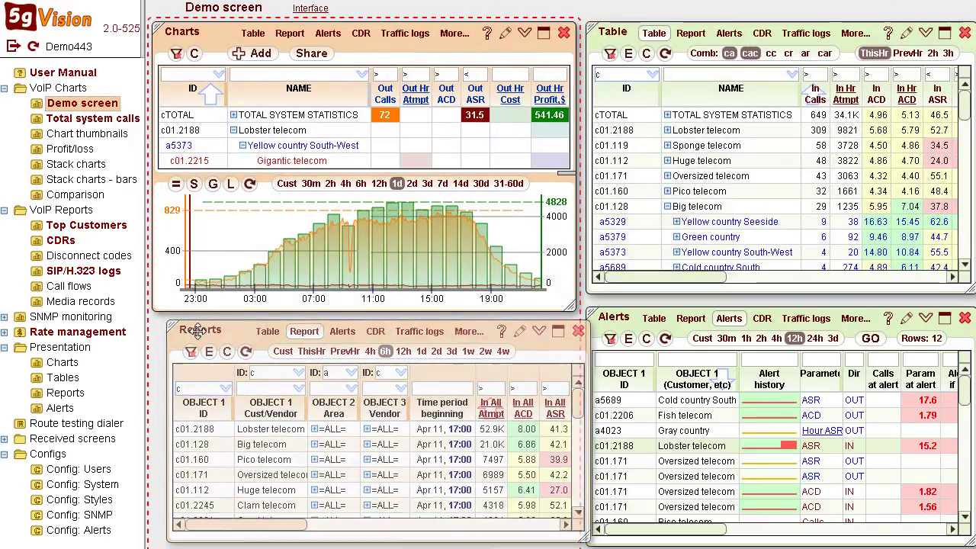
pyautogui.moveTo(638, 311); pyautogui.dragTo(639, 309)
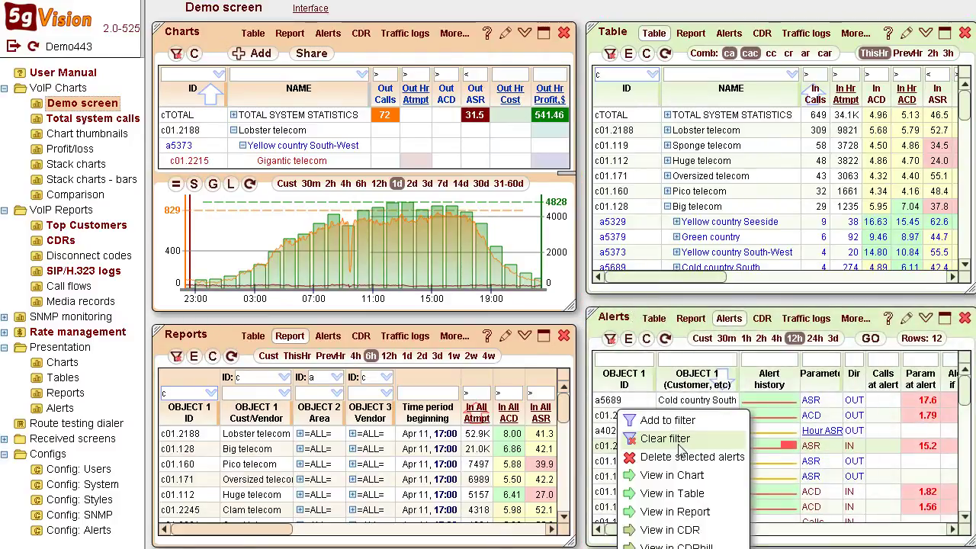
# Step: View an alert's call records in a CDR window, open their disconnect code breakdown, and move both windows clear of the sidebar
pyautogui.rightClick(683, 446)
pyautogui.click(673, 530)
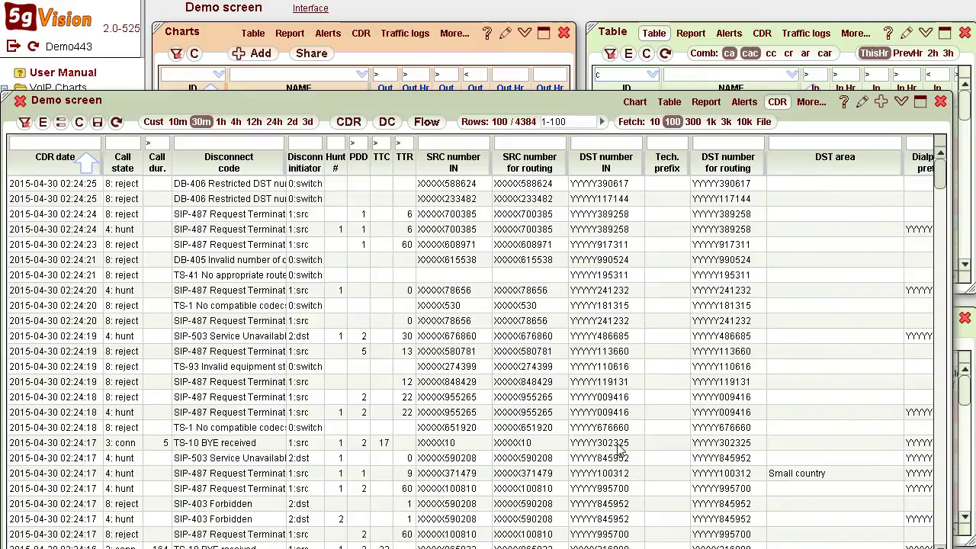
pyautogui.moveTo(396, 107); pyautogui.dragTo(564, 42)
pyautogui.click(523, 77)
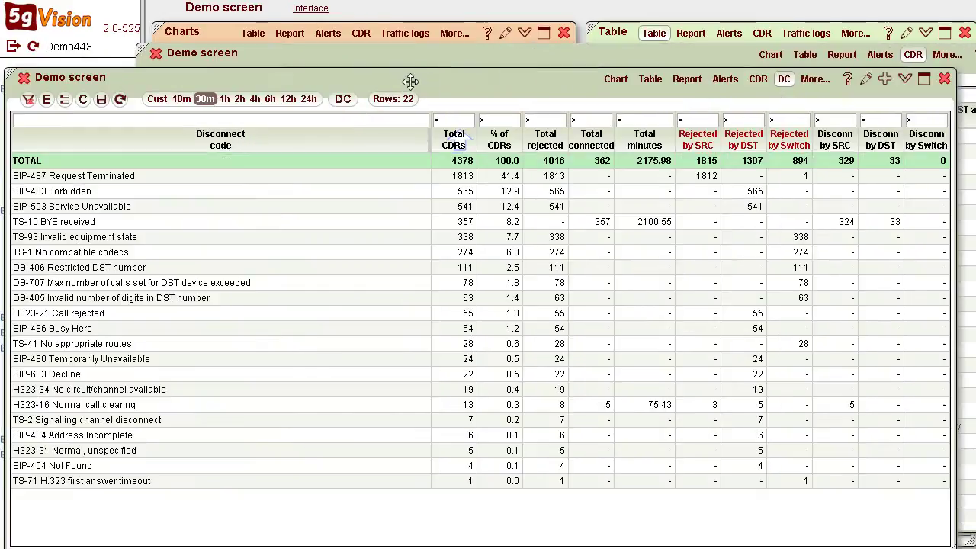
pyautogui.moveTo(407, 76); pyautogui.dragTo(588, 47)
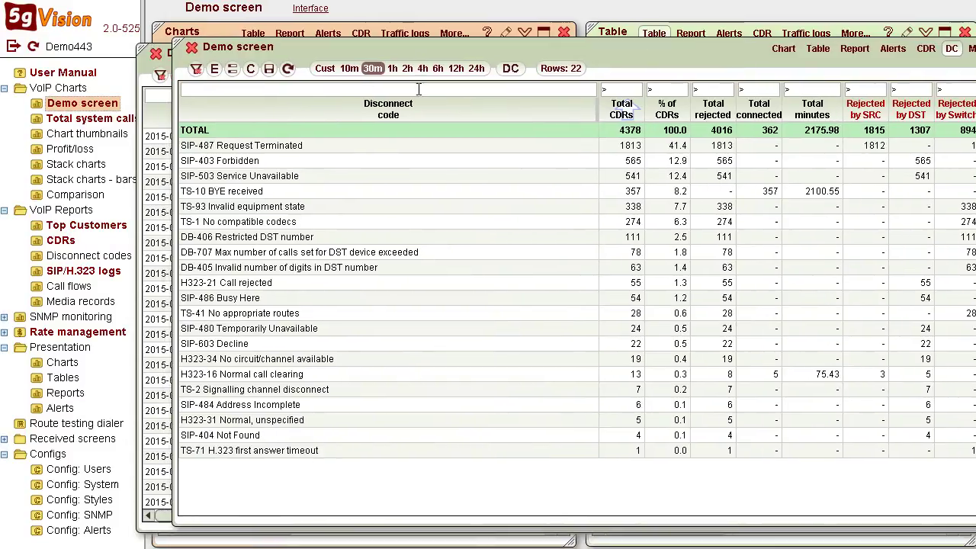
# Step: Open the Total system calls screen from the VoIP Charts folder
pyautogui.click(122, 122)
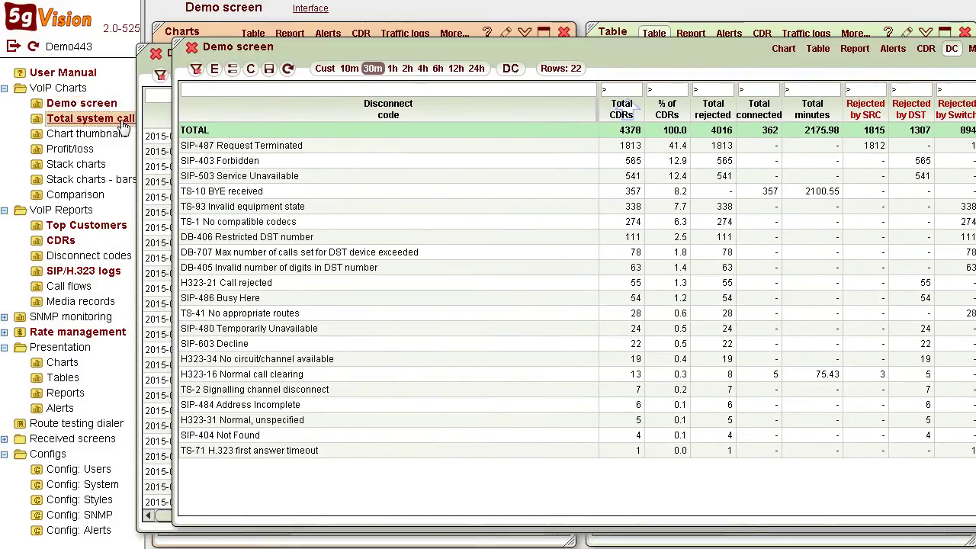
pyautogui.click(118, 134)
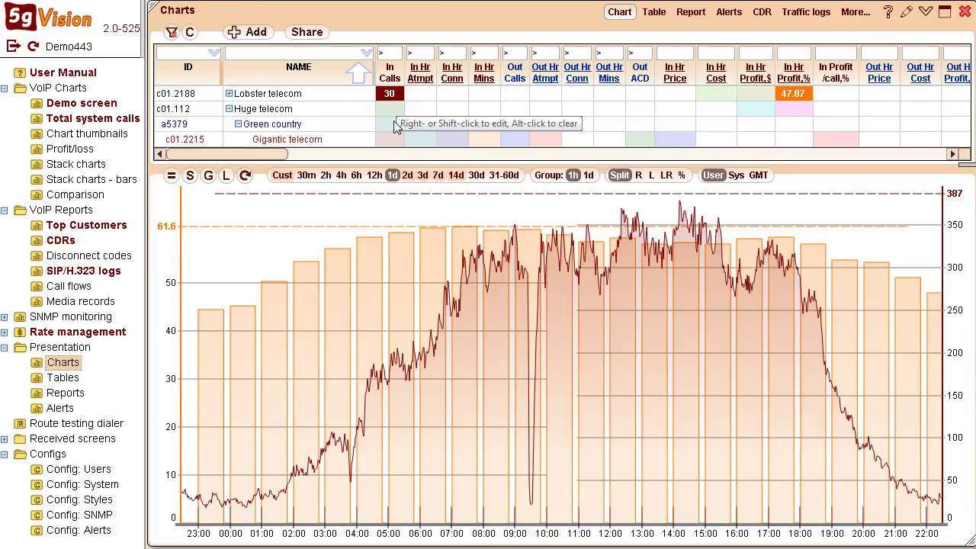
# Step: Plot In Calls for Green country under Huge telecom, and clear it from the chart again
pyautogui.click(394, 125)
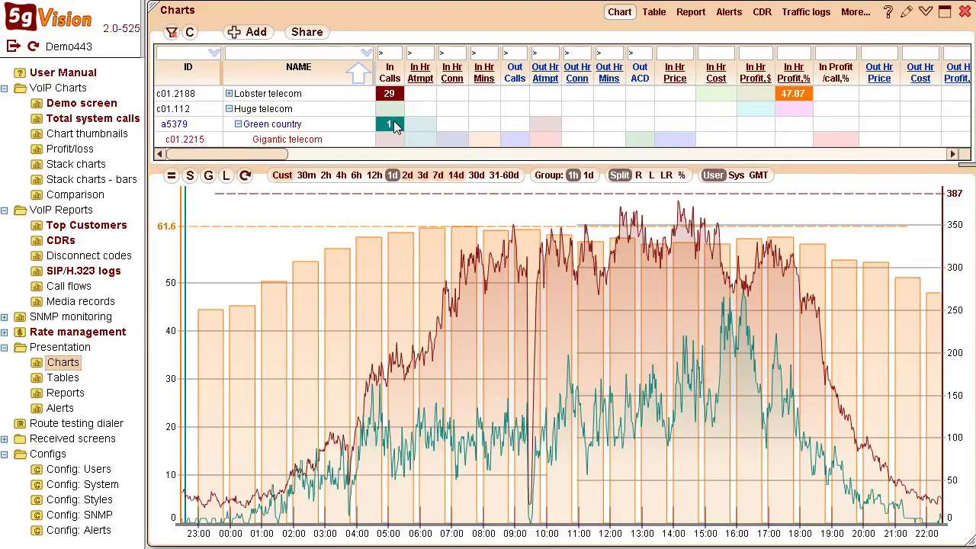
pyautogui.click(394, 125)
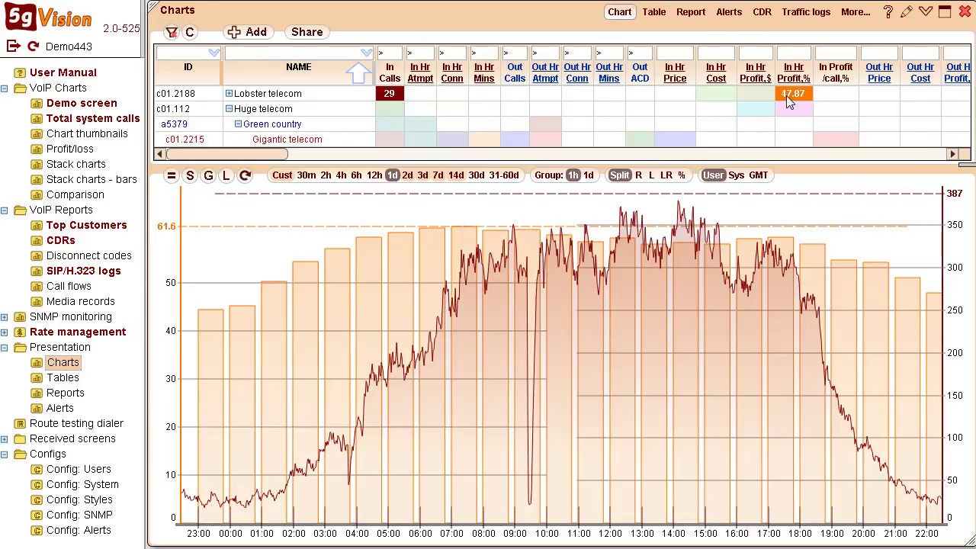
# Step: Plot Out Calls and Out ACD for Gigantic telecom, and remove Lobster telecom's In Hr Profit,% and In Calls from the chart
pyautogui.moveTo(789, 103)
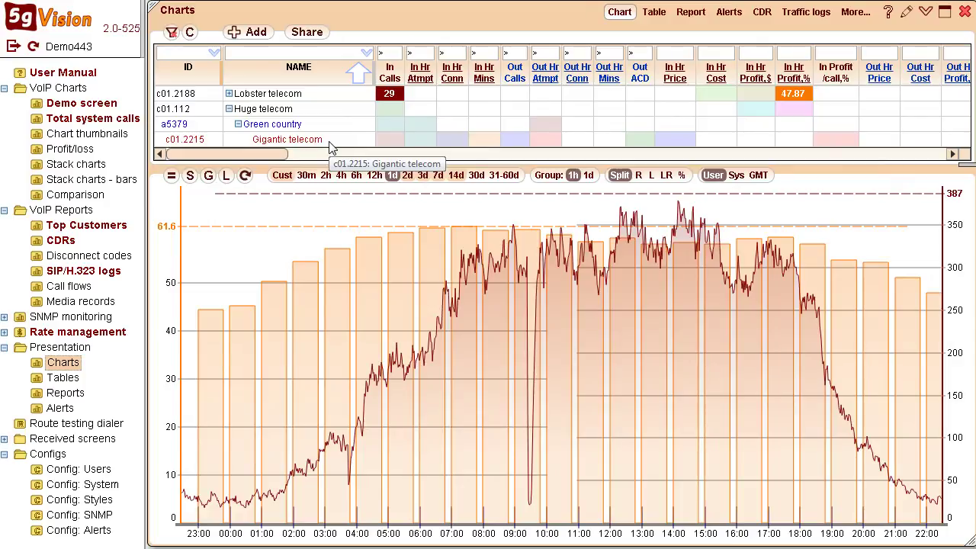
pyautogui.click(520, 145)
pyautogui.click(637, 145)
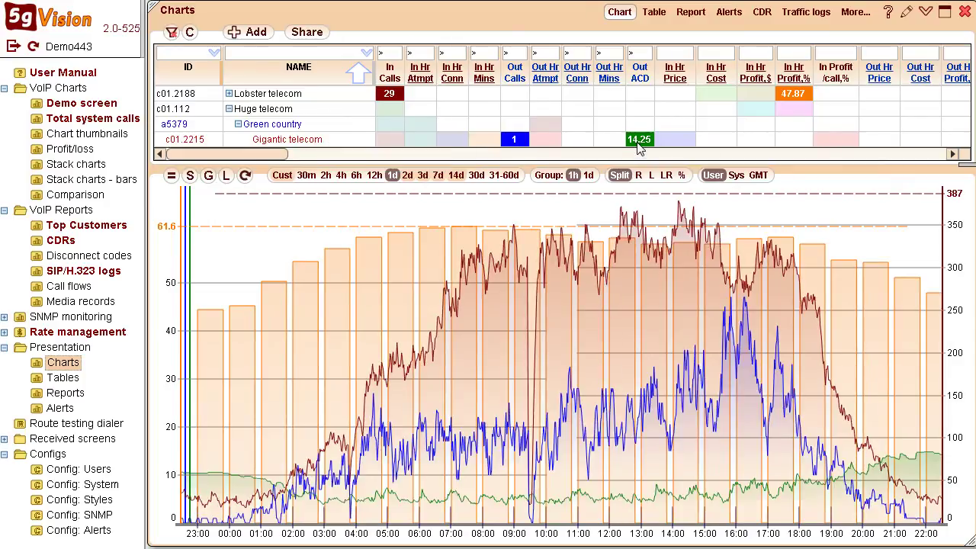
pyautogui.click(797, 93)
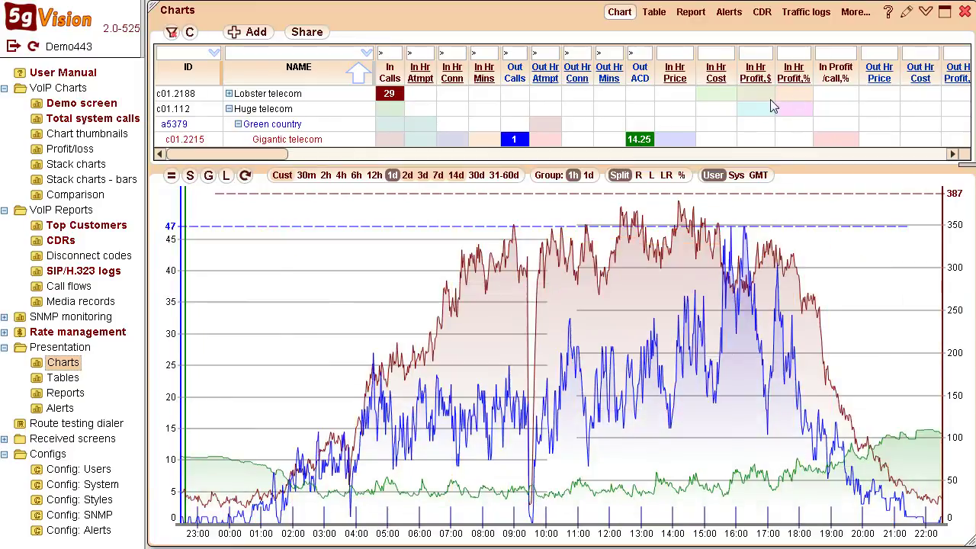
pyautogui.click(394, 97)
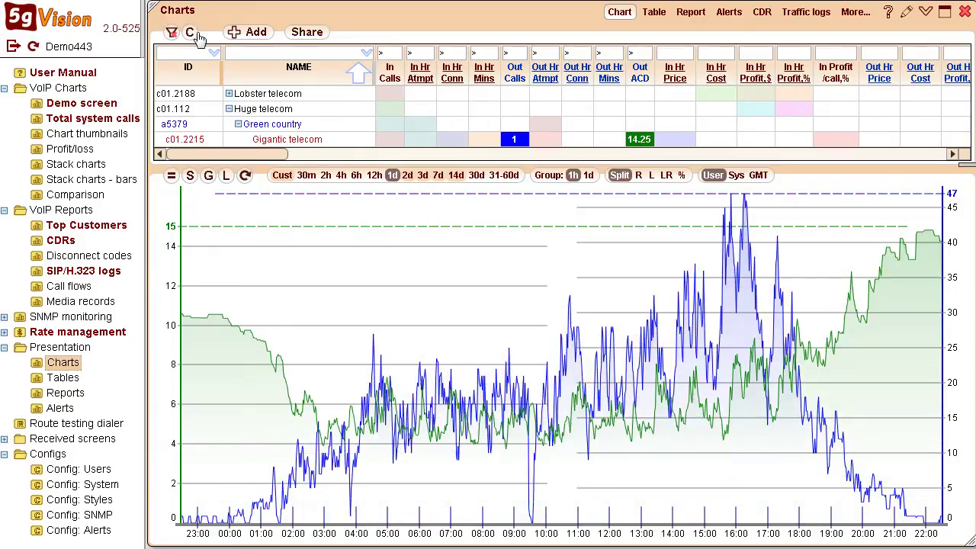
# Step: Review the parameters available as chart table columns, and close the column selection without changes
pyautogui.click(190, 34)
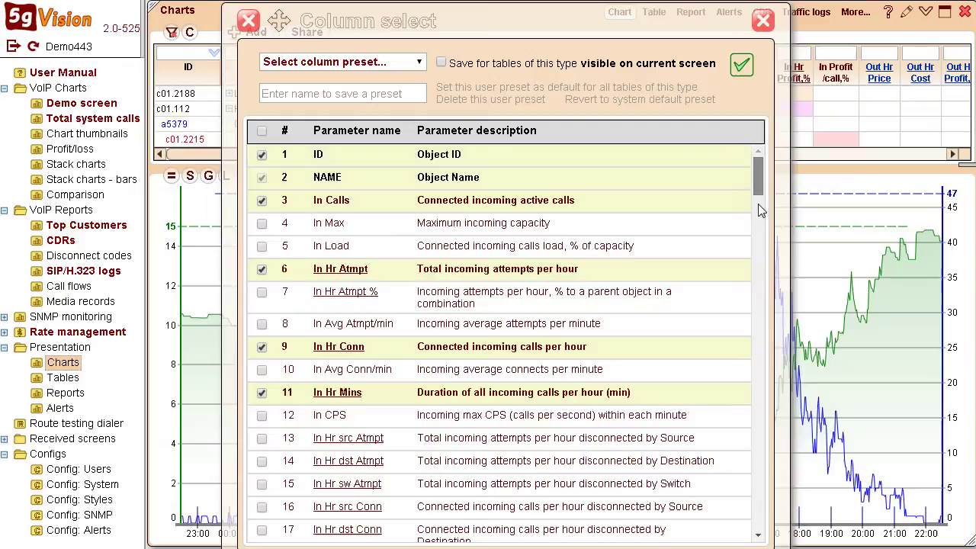
pyautogui.scroll(-10, 766, 202)
pyautogui.scroll(-15, 760, 293)
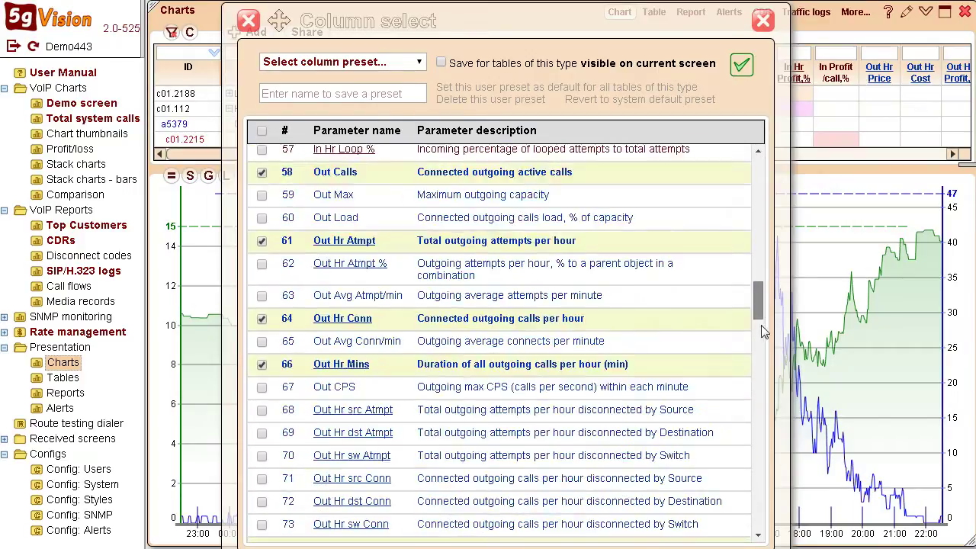
pyautogui.scroll(-2, 774, 395)
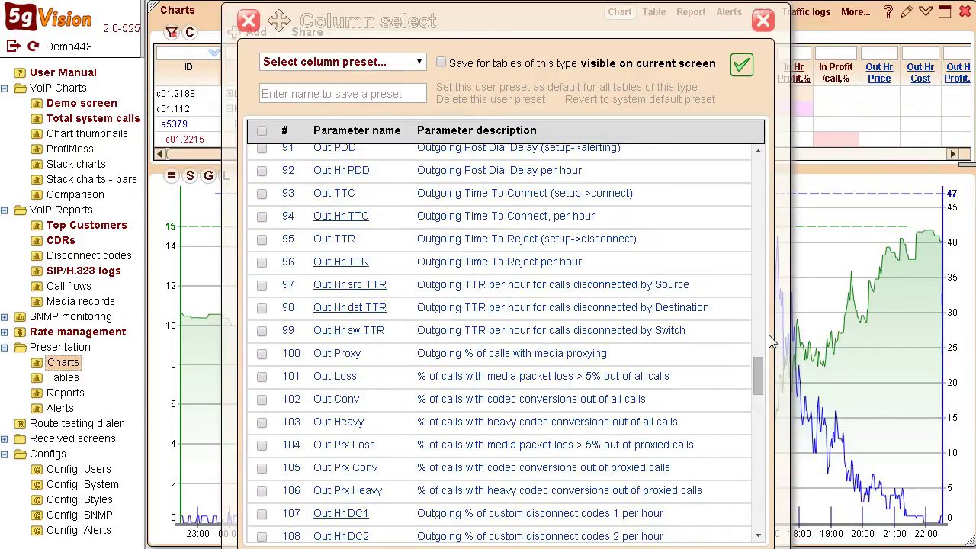
pyautogui.click(763, 20)
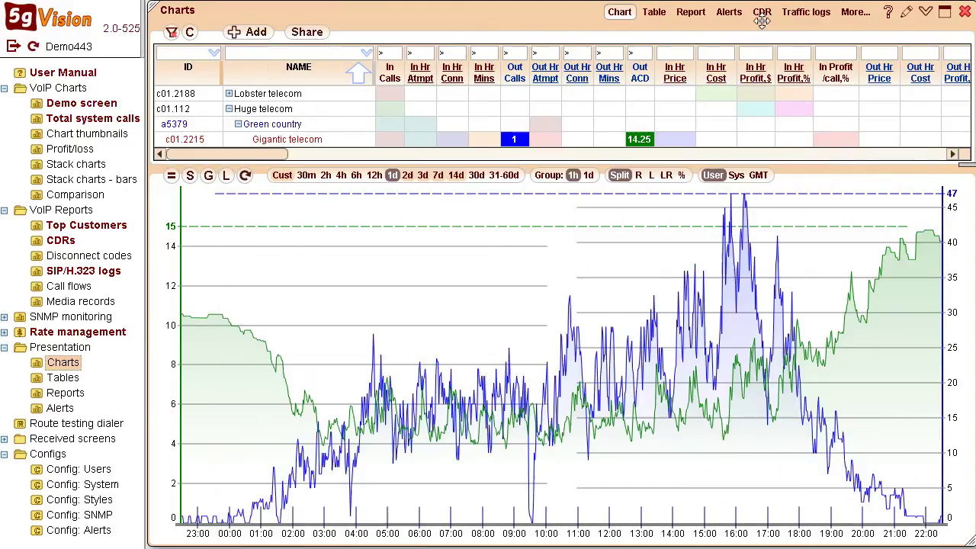
# Step: Browse the objects available for the chart by expanding Huge telecom and its Green country, and close the selection without changes
pyautogui.click(256, 32)
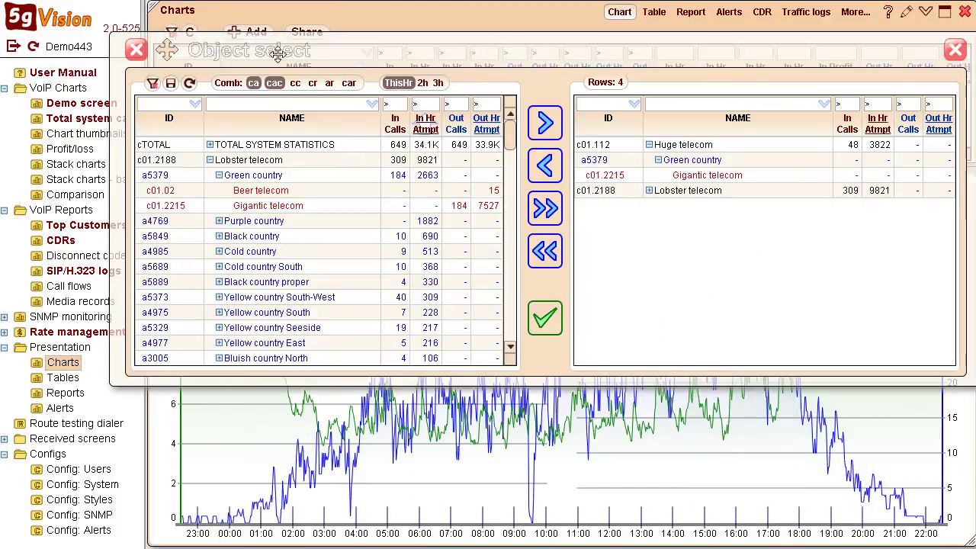
pyautogui.click(211, 161)
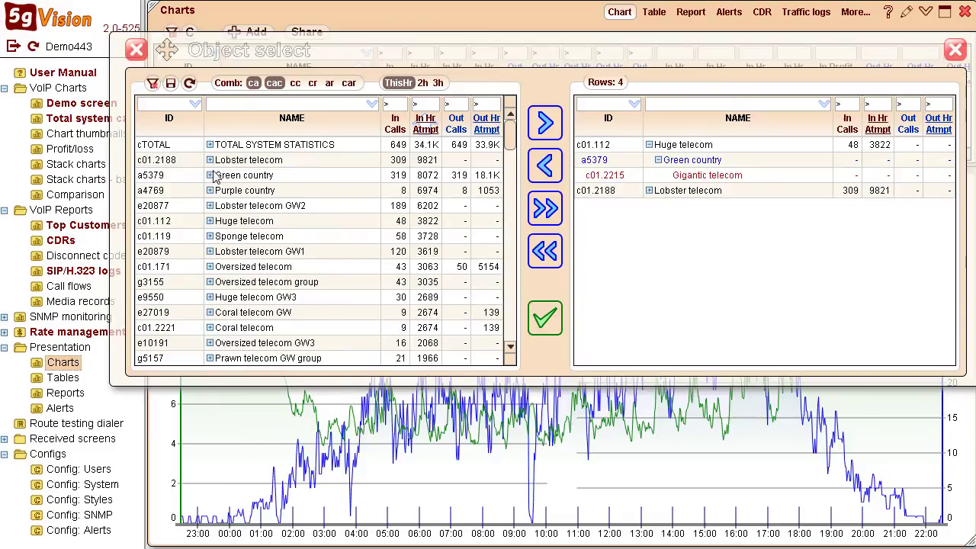
pyautogui.click(210, 221)
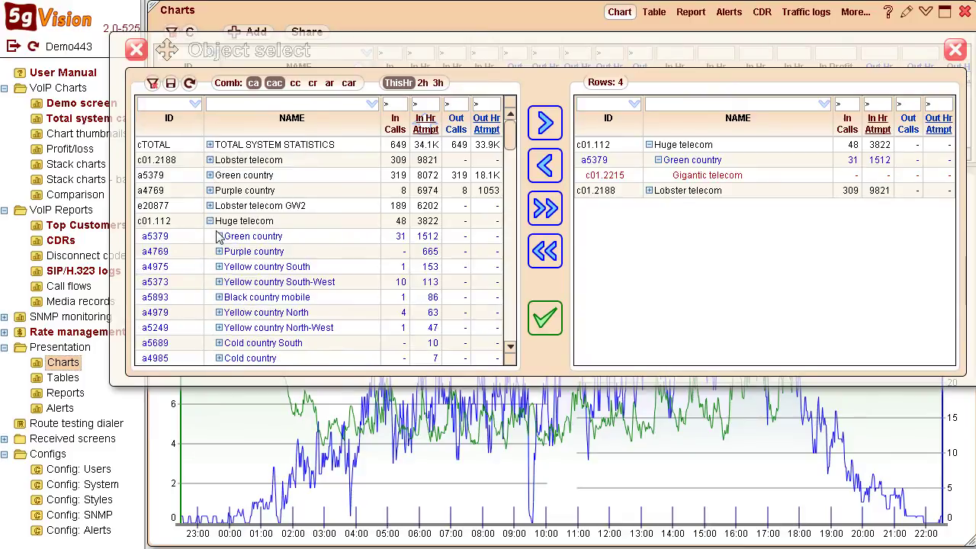
pyautogui.click(219, 236)
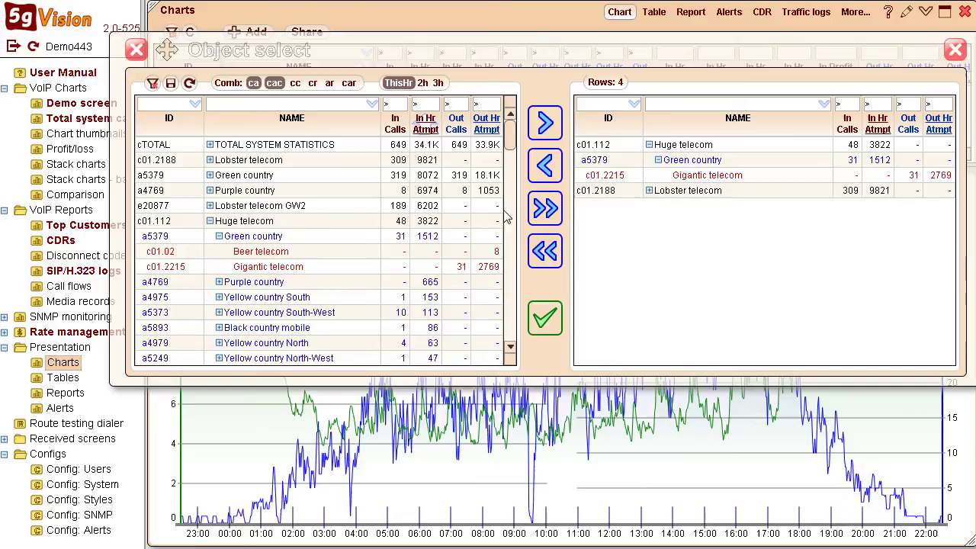
pyautogui.moveTo(509, 138); pyautogui.dragTo(515, 206)
pyautogui.click(141, 52)
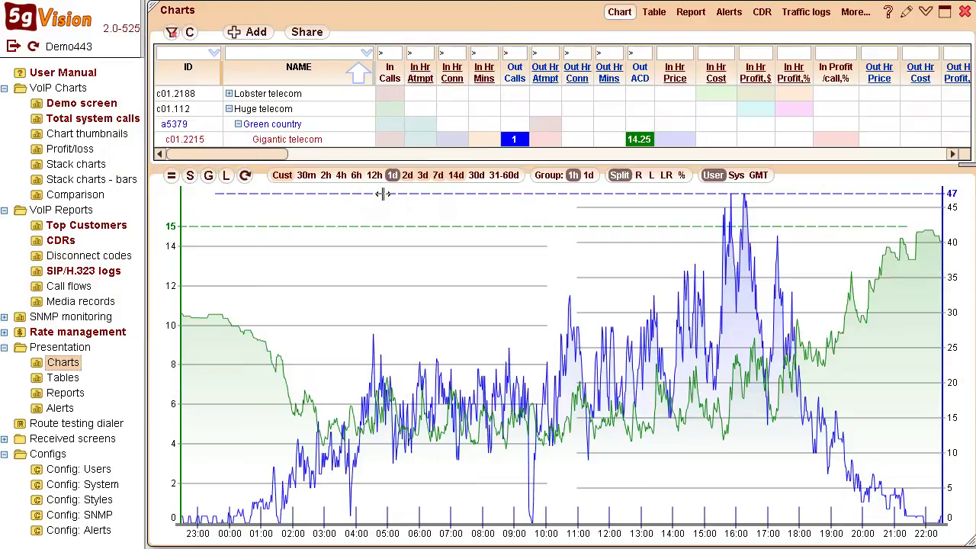
# Step: Set the chart period to 7d and adjust the displayed time range
pyautogui.click(438, 180)
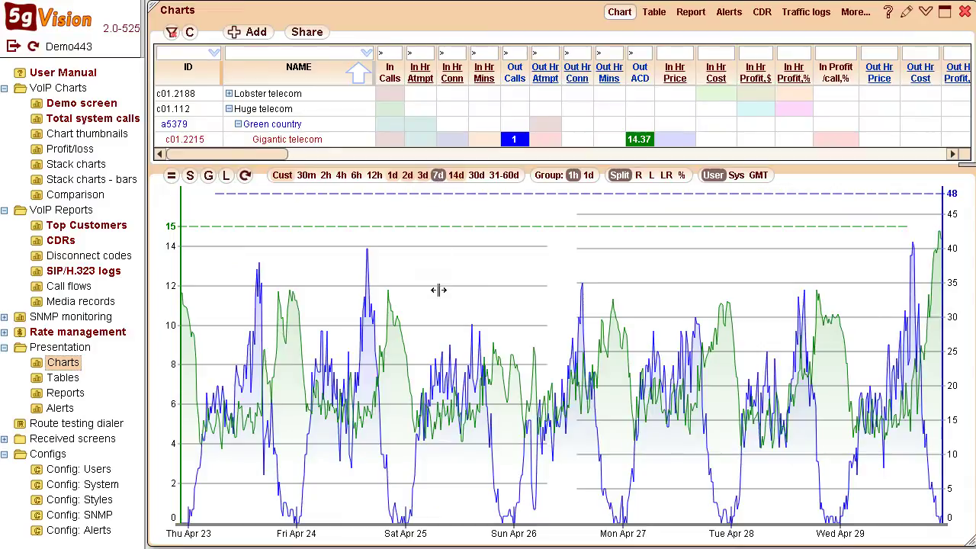
pyautogui.moveTo(463, 381); pyautogui.dragTo(337, 381)
pyautogui.click(407, 343)
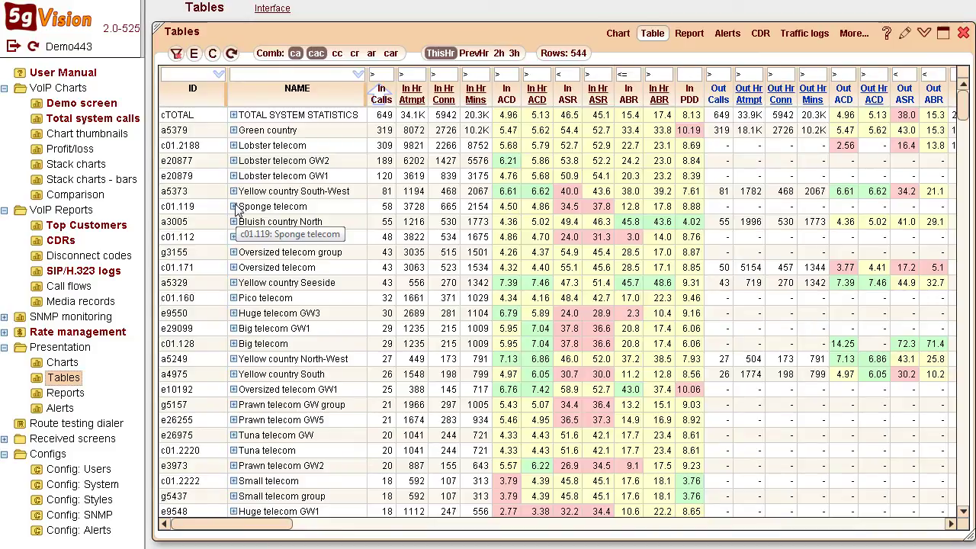
# Step: Expand Sponge telecom and its Yellow country South-West in the Tables screen, and sort the table by In ACD
pyautogui.click(234, 206)
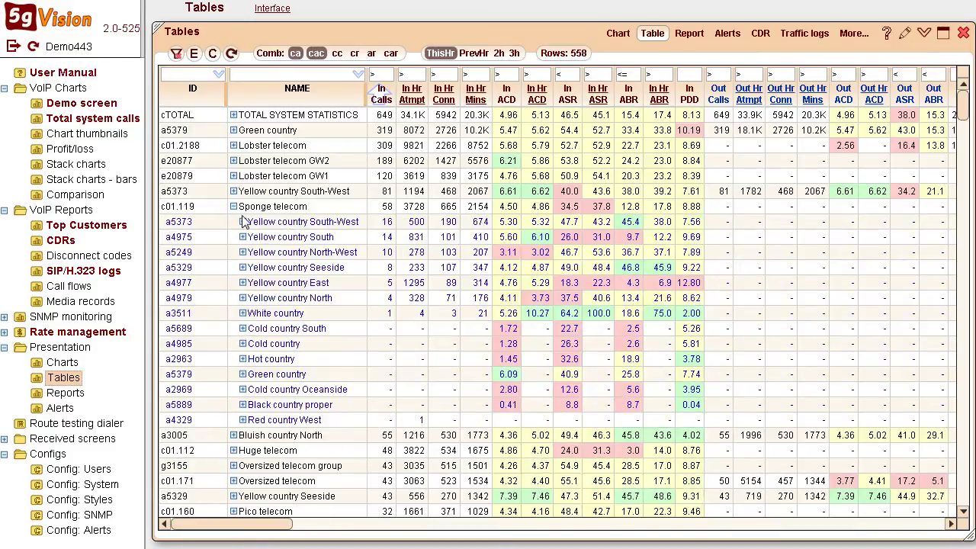
pyautogui.click(242, 222)
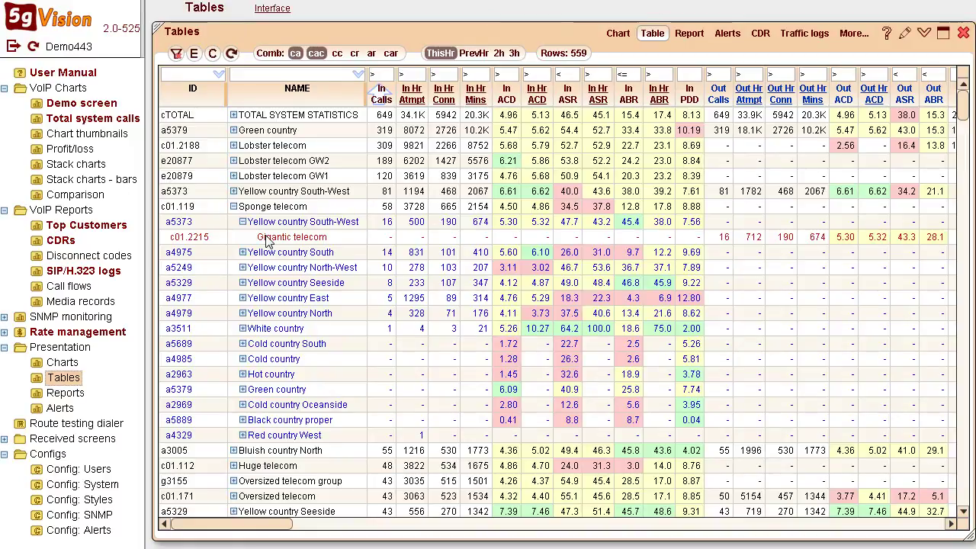
pyautogui.click(507, 103)
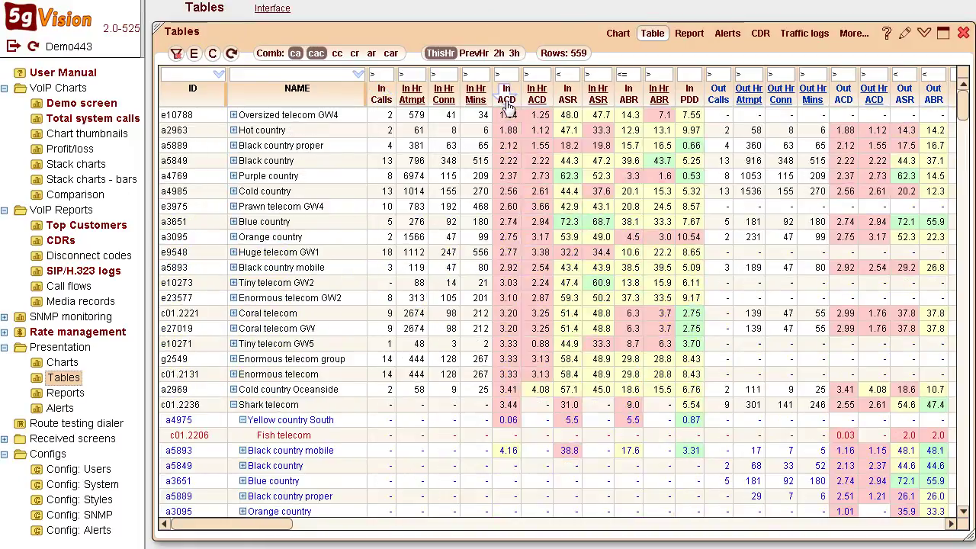
# Step: Filter the table by ID c and In Calls >0, and shrink the table panel
pyautogui.click(184, 73)
pyautogui.write('c')
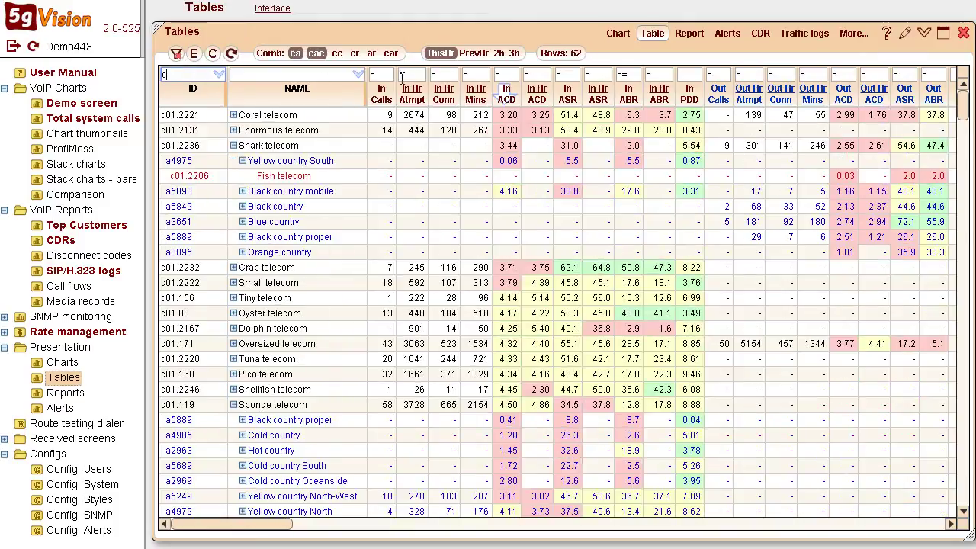
pyautogui.click(381, 73)
pyautogui.write('0')
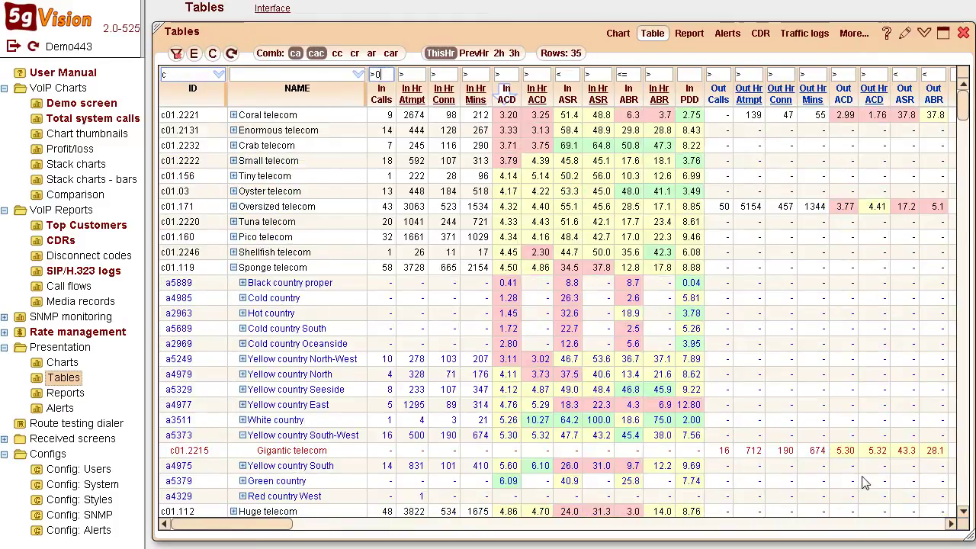
pyautogui.moveTo(964, 533); pyautogui.dragTo(570, 483)
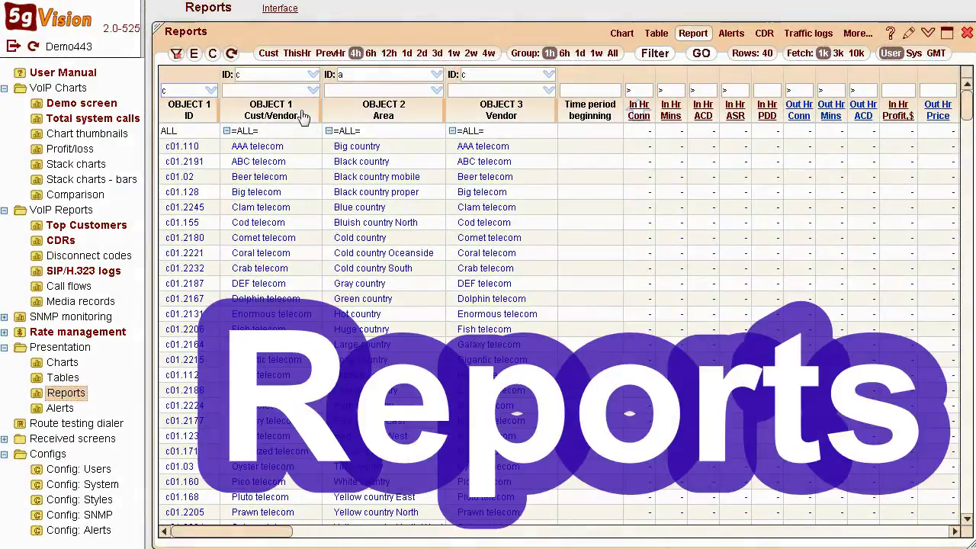
# Step: Collapse the Cust/Vendor and Vendor lists and run the report for all areas over 4h, grouped by 1h
pyautogui.click(226, 131)
pyautogui.click(452, 131)
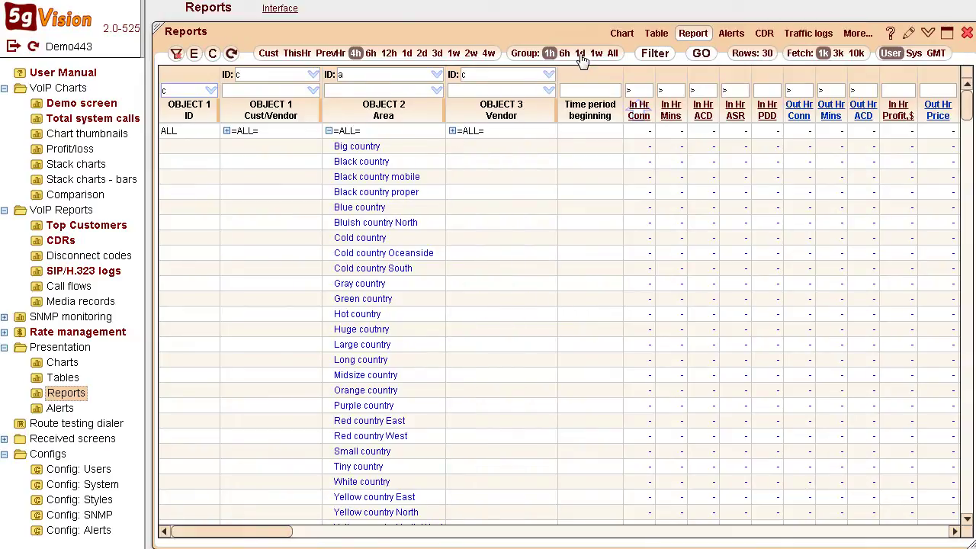
pyautogui.click(699, 54)
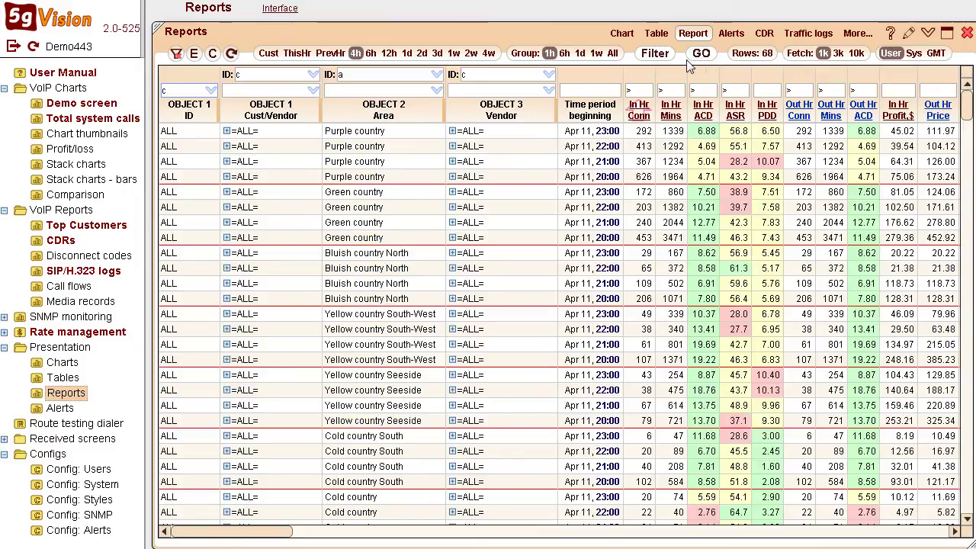
# Step: Break down Purple country's Apr 11, 20:00 row by customer/vendor and by vendor, collapsing each breakdown again
pyautogui.click(252, 179)
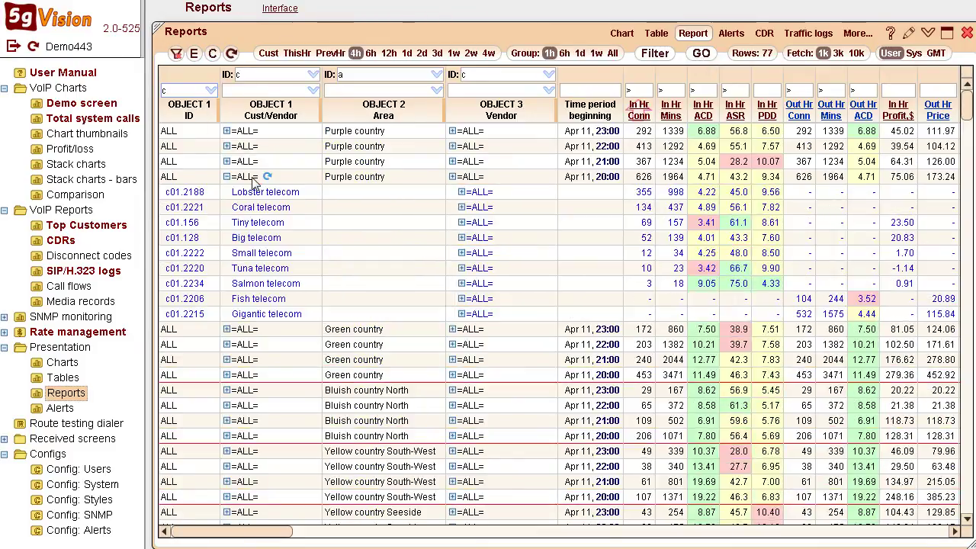
pyautogui.click(227, 177)
pyautogui.click(473, 178)
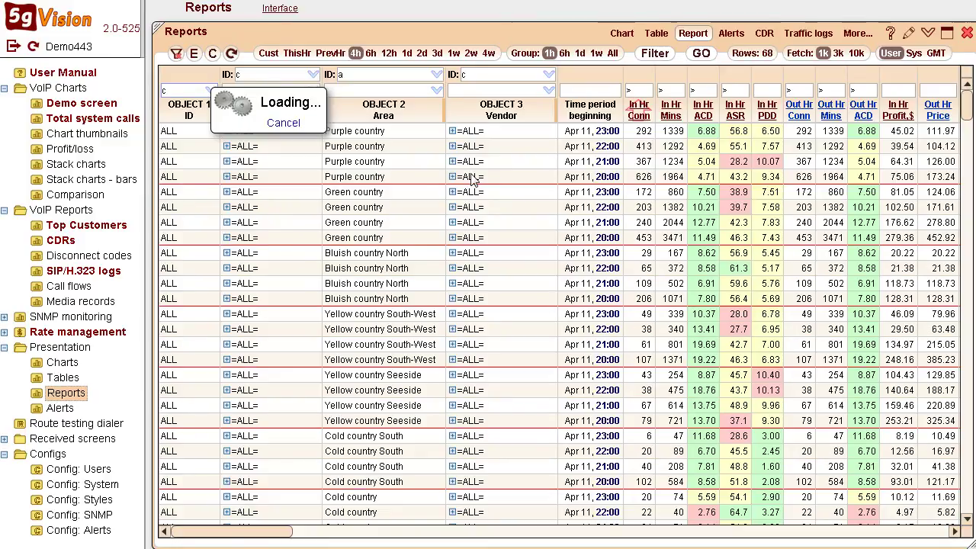
pyautogui.click(452, 177)
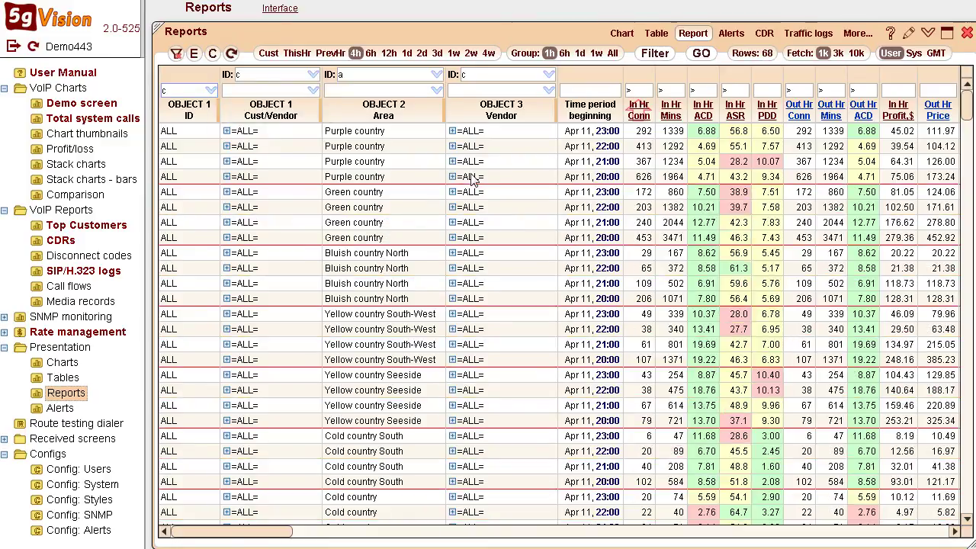
# Step: Set the report period to 3d with 1d grouping and run the report
pyautogui.click(437, 55)
pyautogui.click(580, 55)
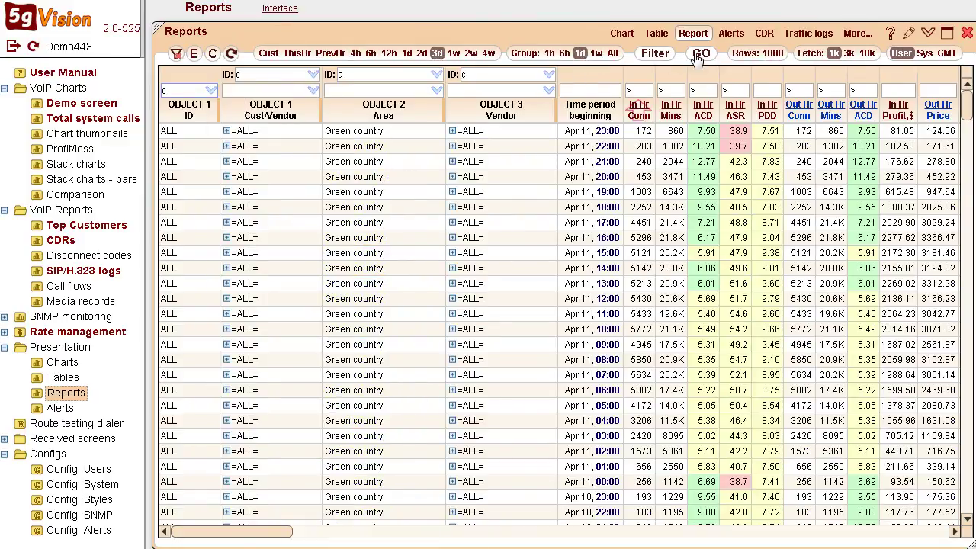
pyautogui.click(700, 54)
# Step: Switch the report grouping to 1h and select the In Mins value in the first Green country row
pyautogui.click(549, 55)
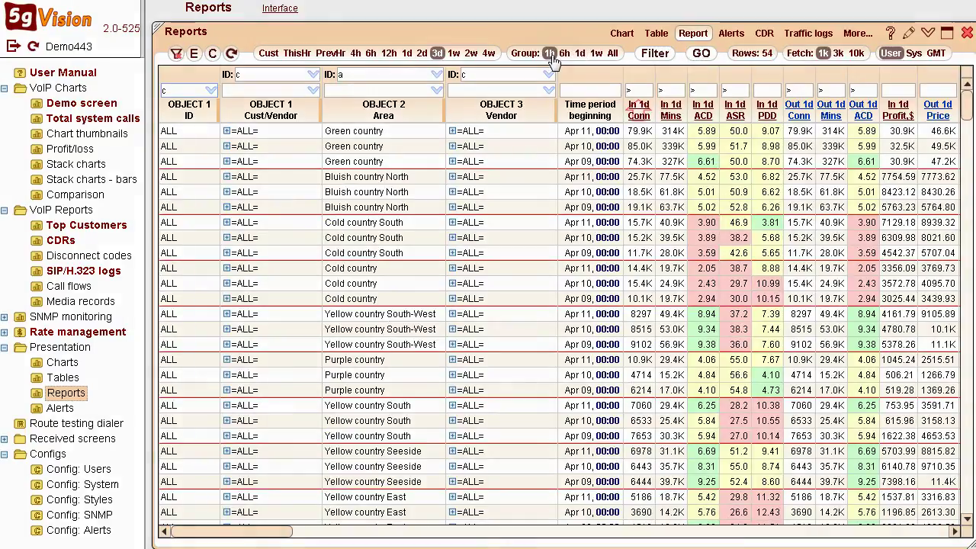
pyautogui.click(672, 134)
pyautogui.click(665, 130)
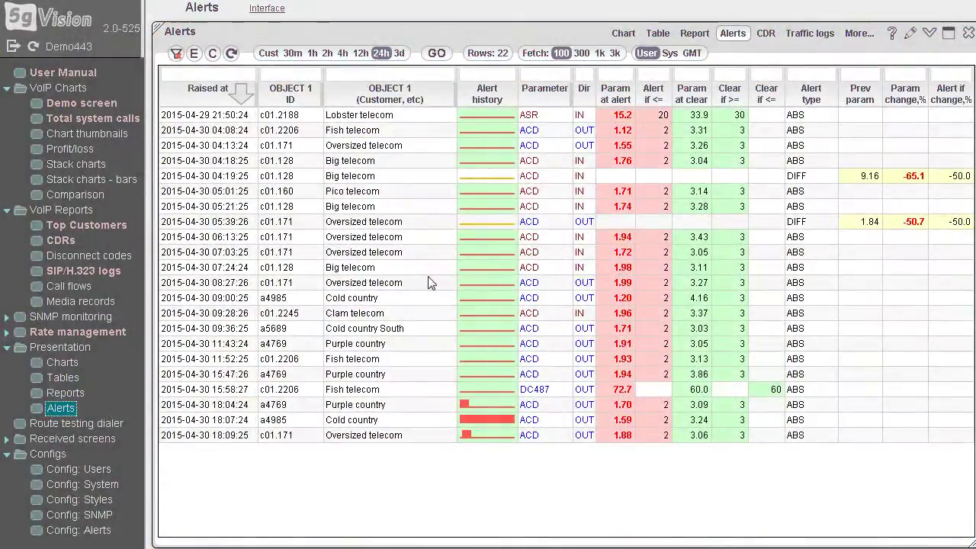
# Step: Open the alert history chart for the Cold country South ACD alert, reposition its window, and close it
pyautogui.click(465, 333)
pyautogui.moveTo(419, 94); pyautogui.dragTo(454, 58)
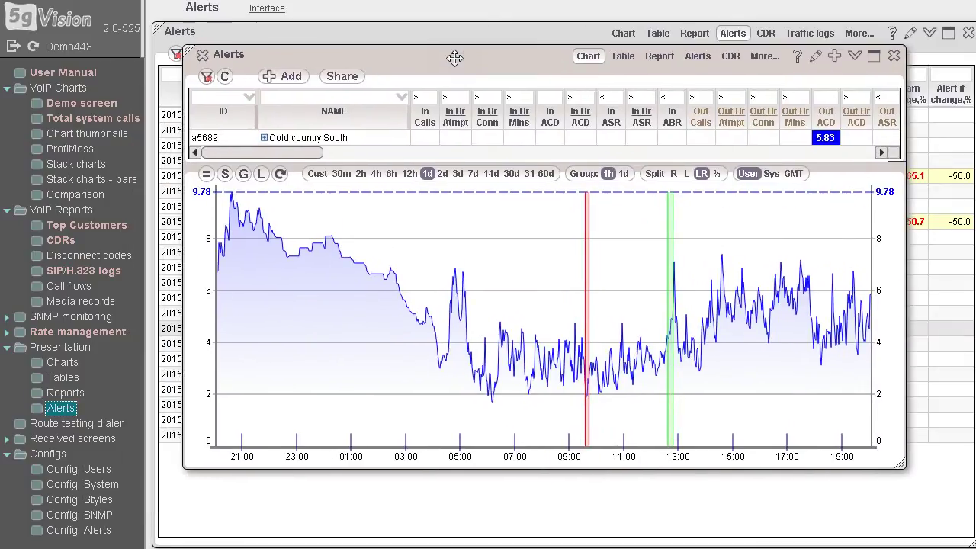
pyautogui.click(200, 60)
# Step: Open the alert history chart for Big telecom's DIFF alert and adjust its displayed time range
pyautogui.click(485, 177)
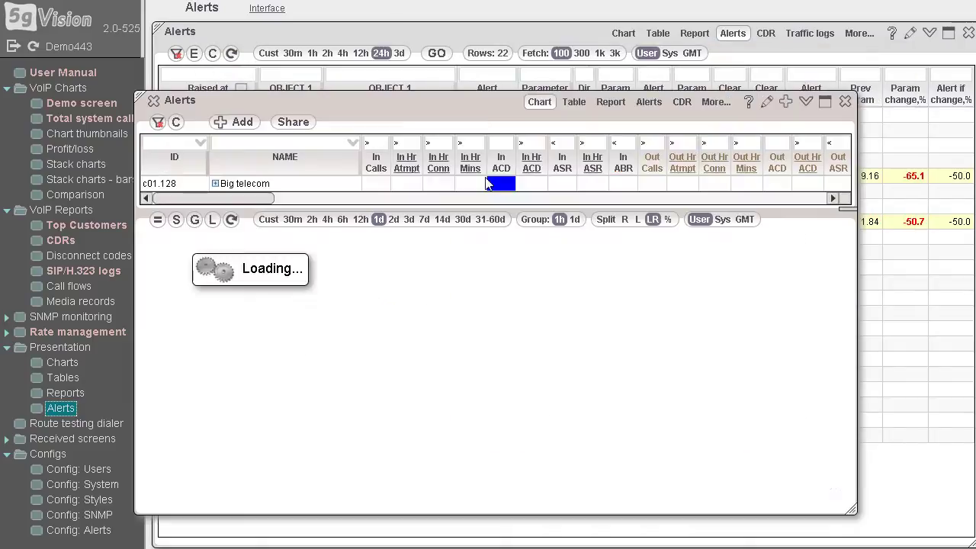
pyautogui.moveTo(402, 312); pyautogui.dragTo(270, 314)
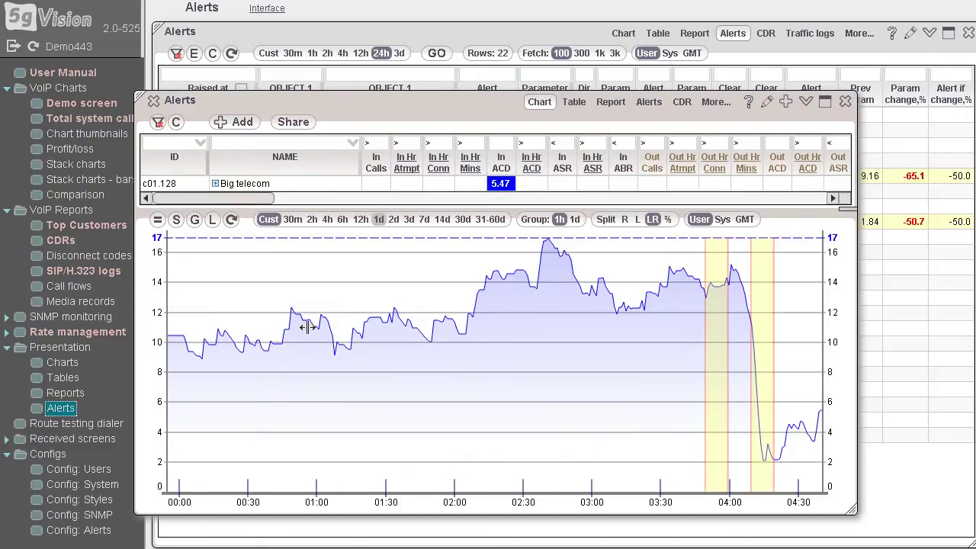